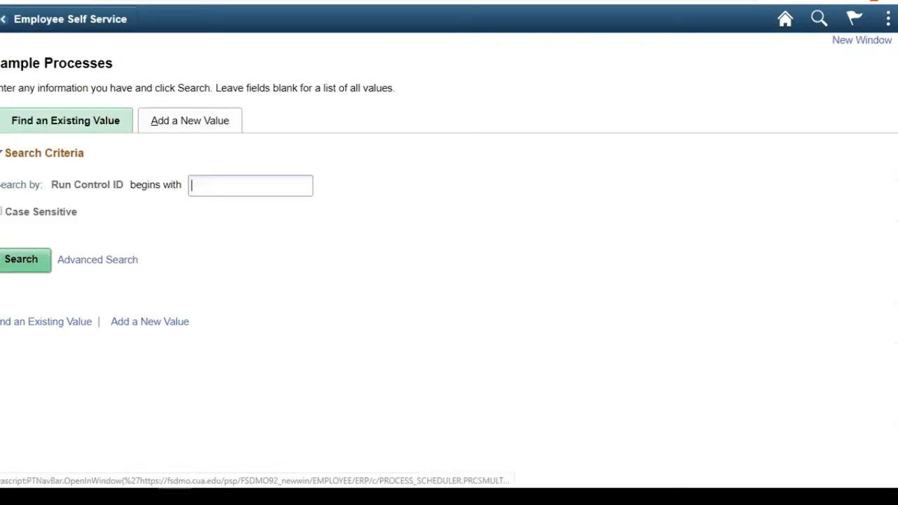
# - Add a new run control ID named JJ for the sample processes and open its Process Scheduler Request
pyautogui.write('JJ')
pyautogui.press('Return')
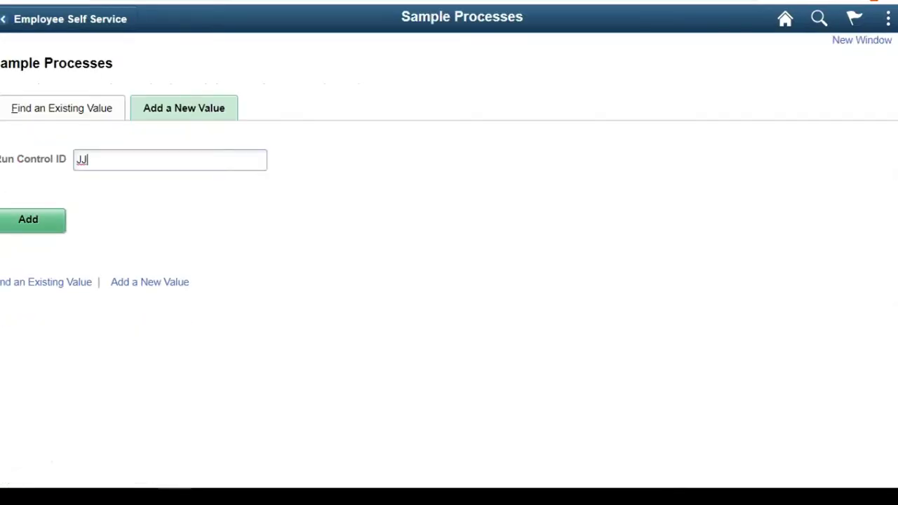
pyautogui.press('Return')
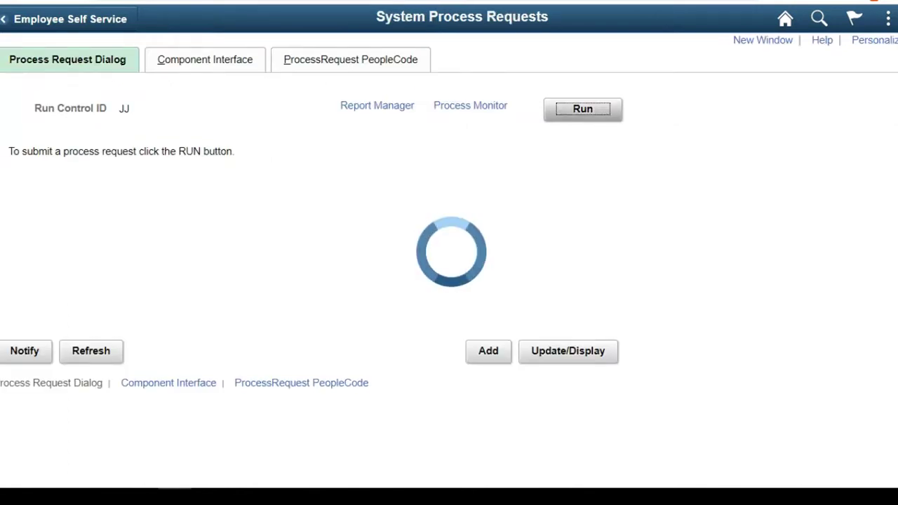
# - Find the Simple COBOL test program in the process list and copy its process name, PTPDBTST
pyautogui.scroll(-2, 379, 240)
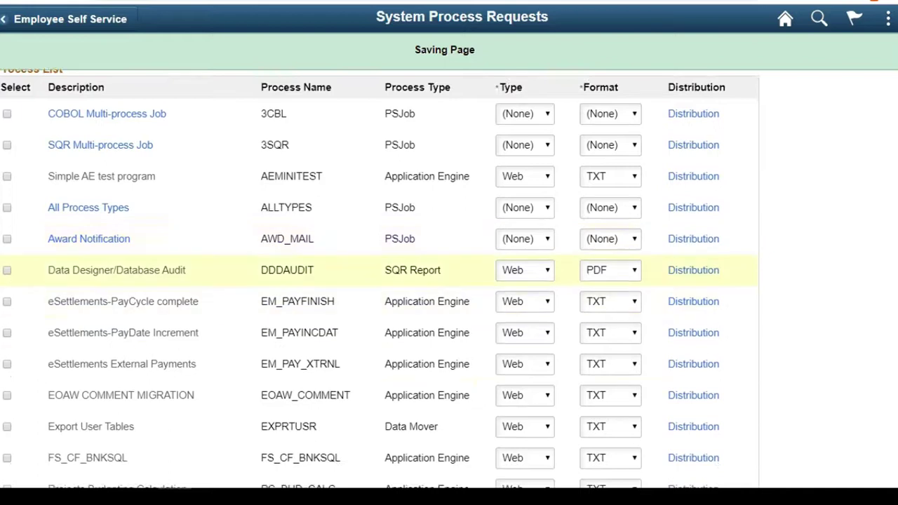
pyautogui.scroll(-3, 379, 420)
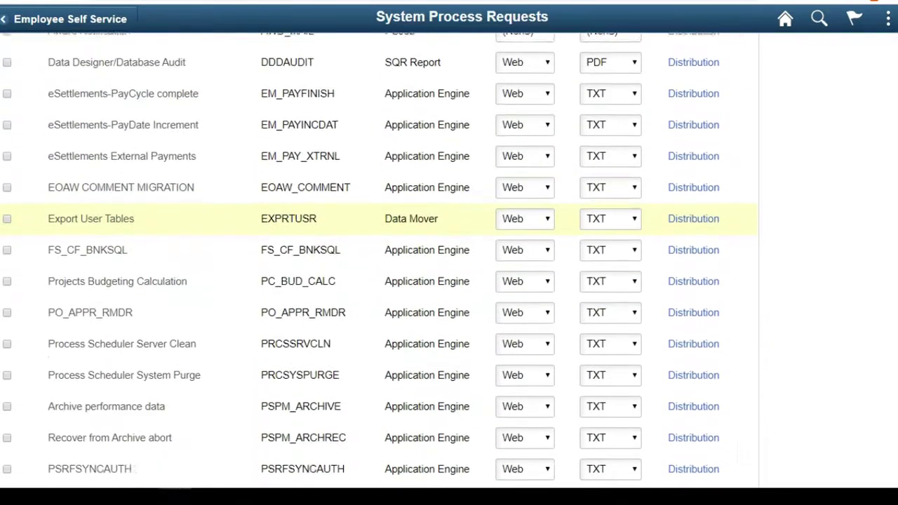
pyautogui.scroll(-1, 379, 239)
pyautogui.scroll(-5, 379, 239)
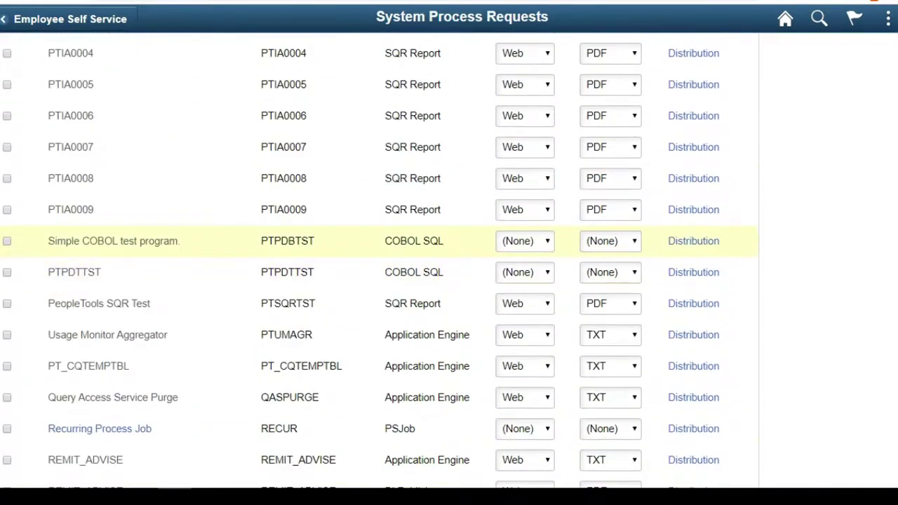
pyautogui.moveTo(48, 241); pyautogui.dragTo(181, 241)
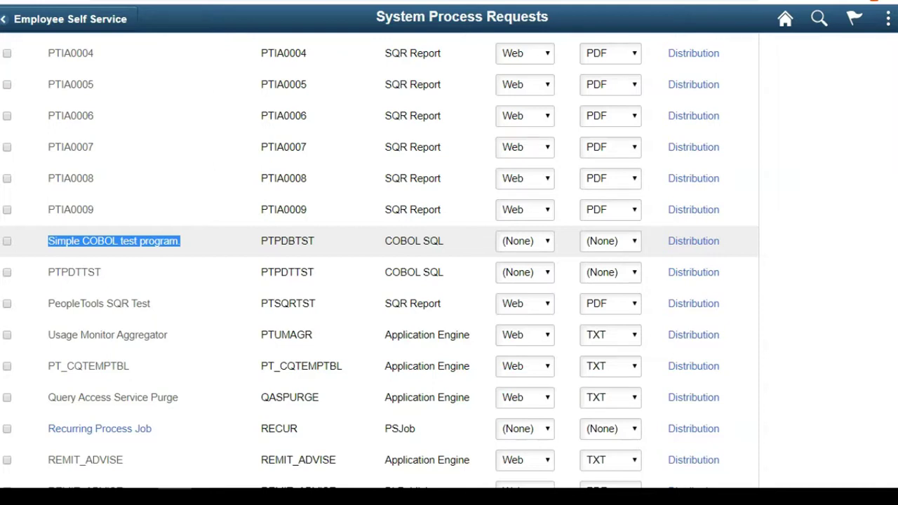
pyautogui.click(243, 497)
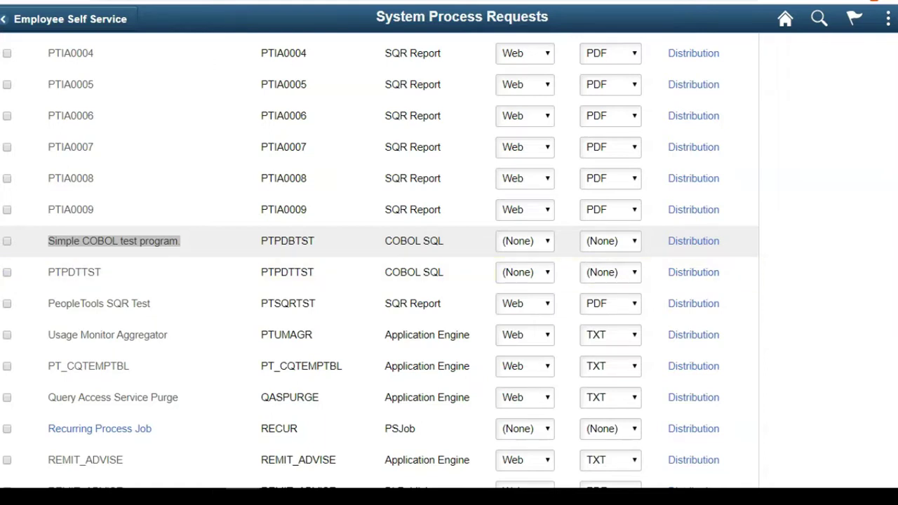
pyautogui.click(279, 244)
pyautogui.rightClick(279, 244)
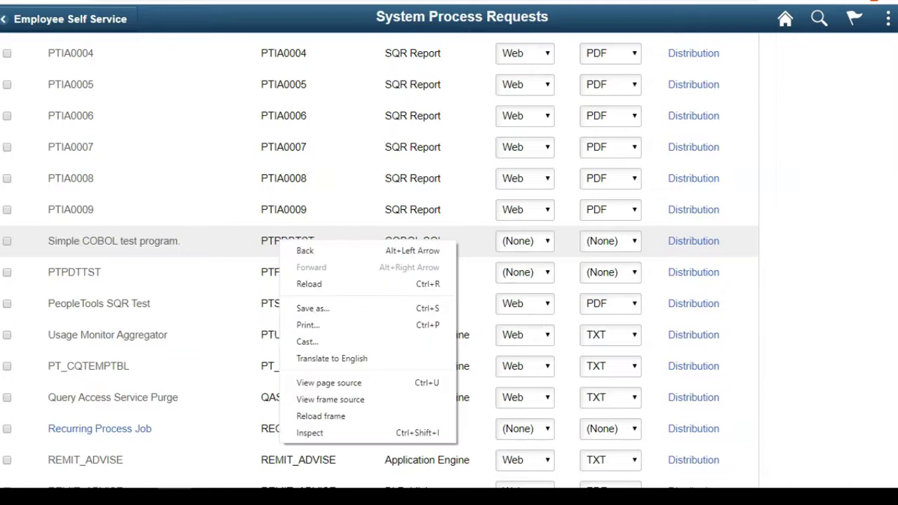
pyautogui.doubleClick(270, 241)
pyautogui.rightClick(269, 244)
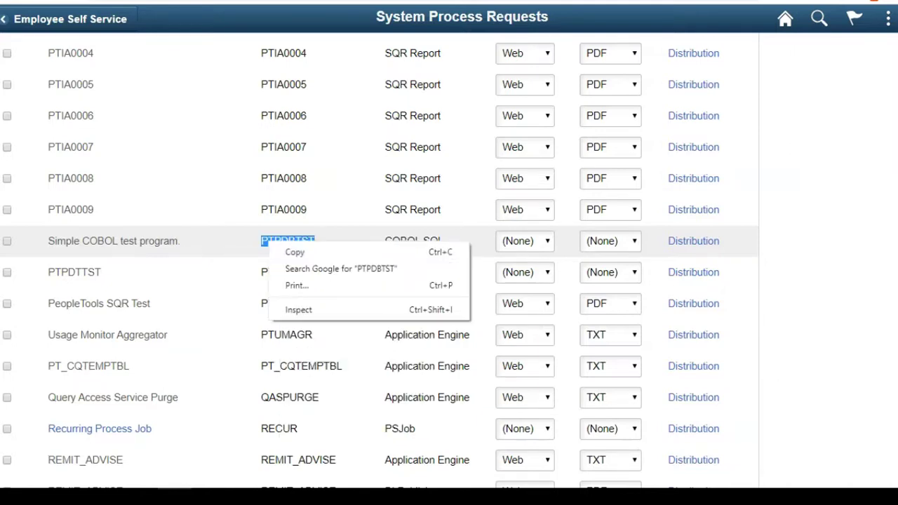
pyautogui.click(294, 252)
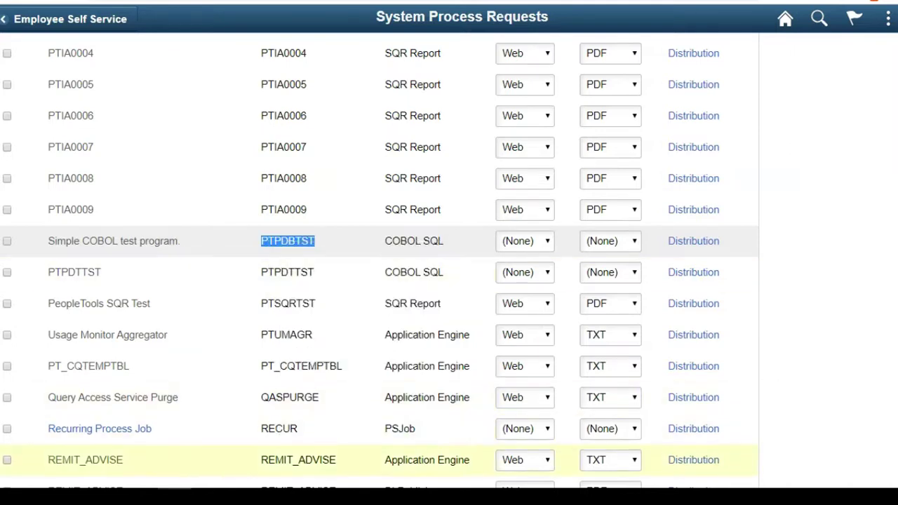
# - Open the COBOL SQL process type definition for Windows and Oracle and select its entire parameter list
pyautogui.click(896, 19)
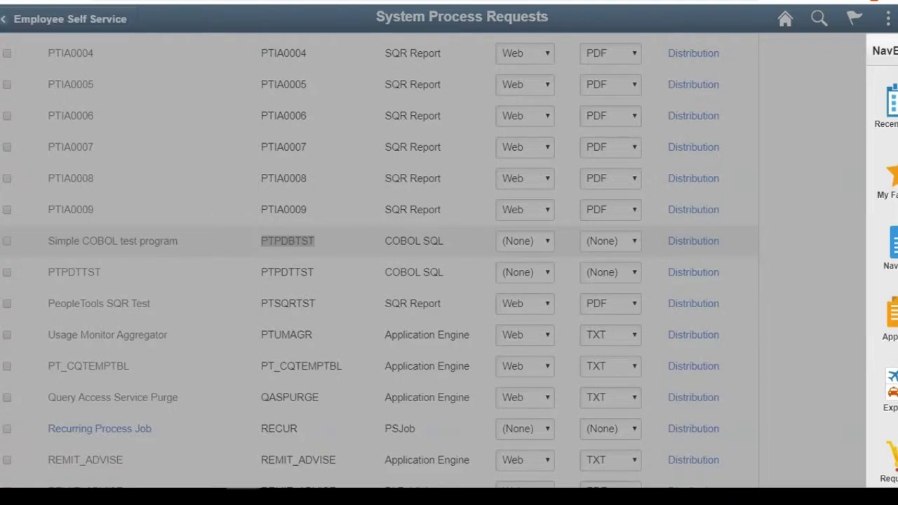
pyautogui.click(888, 247)
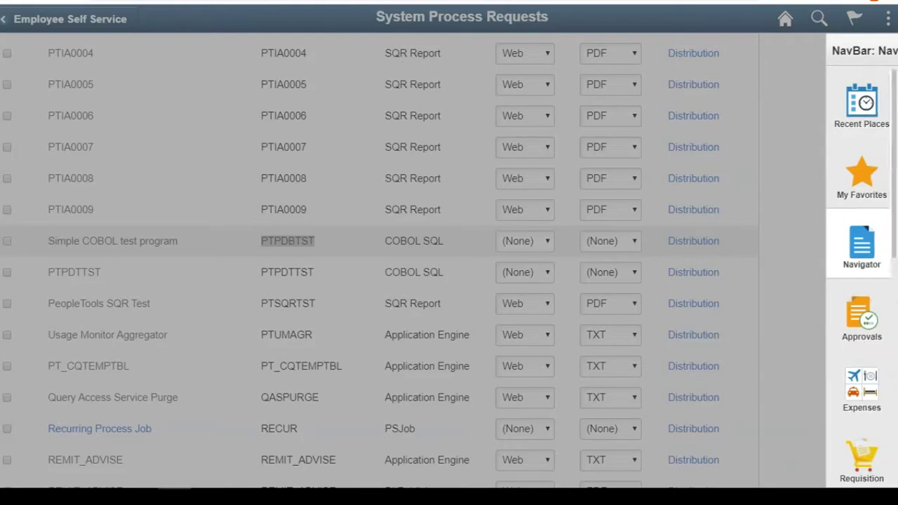
pyautogui.click(782, 199)
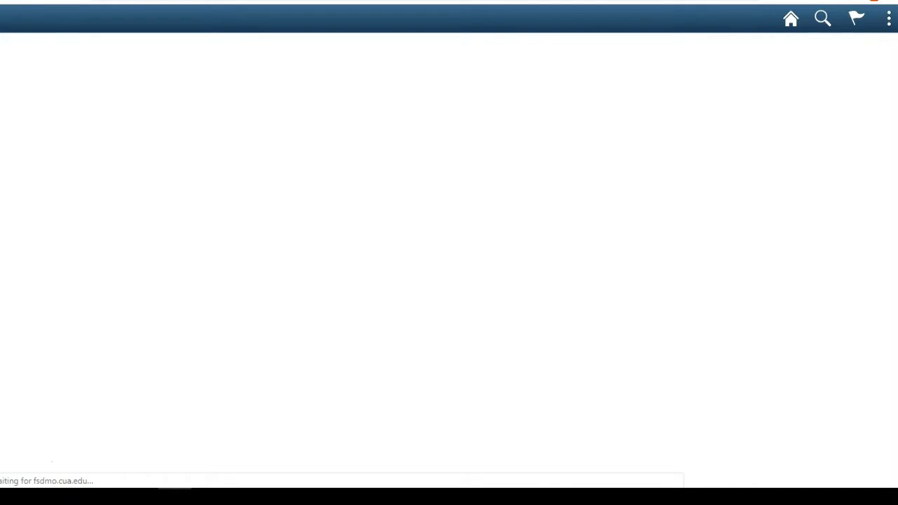
pyautogui.click(18, 213)
pyautogui.scroll(-2, 154, 280)
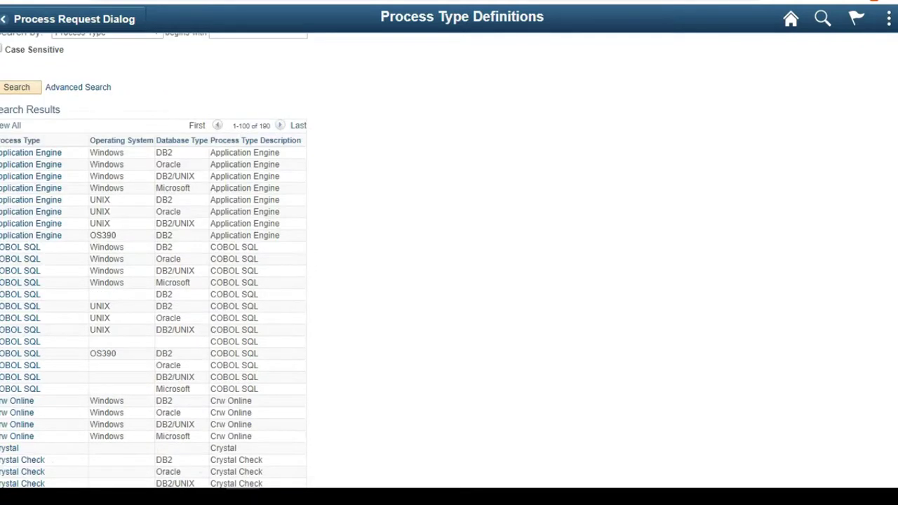
pyautogui.doubleClick(112, 248)
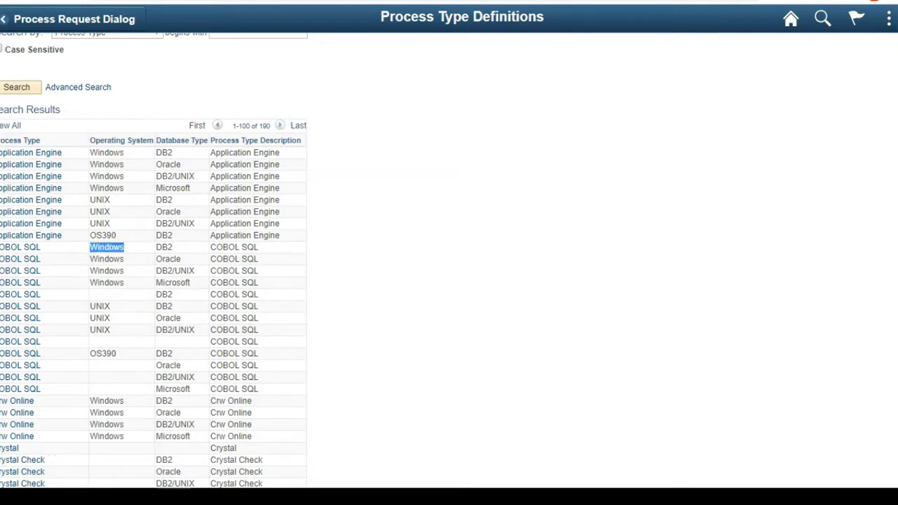
pyautogui.doubleClick(168, 260)
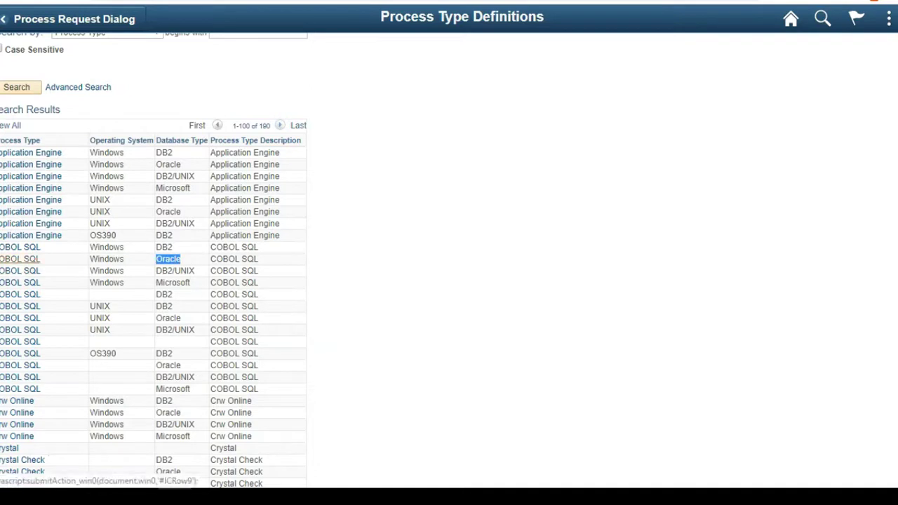
pyautogui.click(21, 260)
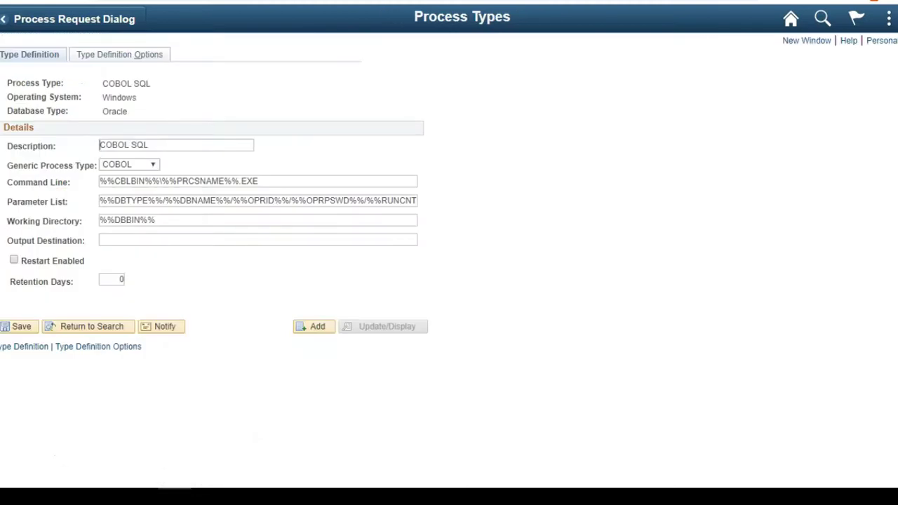
pyautogui.click(100, 200)
pyautogui.moveTo(101, 201); pyautogui.dragTo(428, 201)
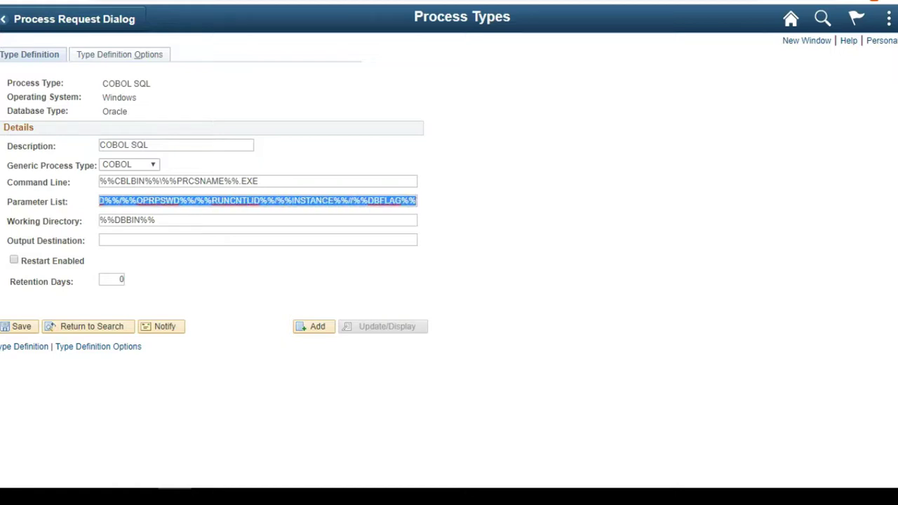
# - Search the process definitions by process name for ptpdbtst and open the definition
pyautogui.click(897, 18)
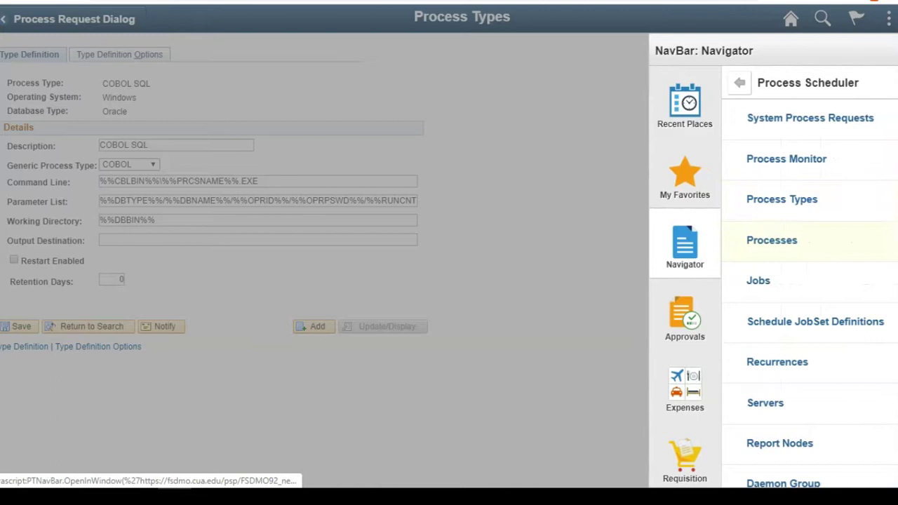
pyautogui.click(771, 240)
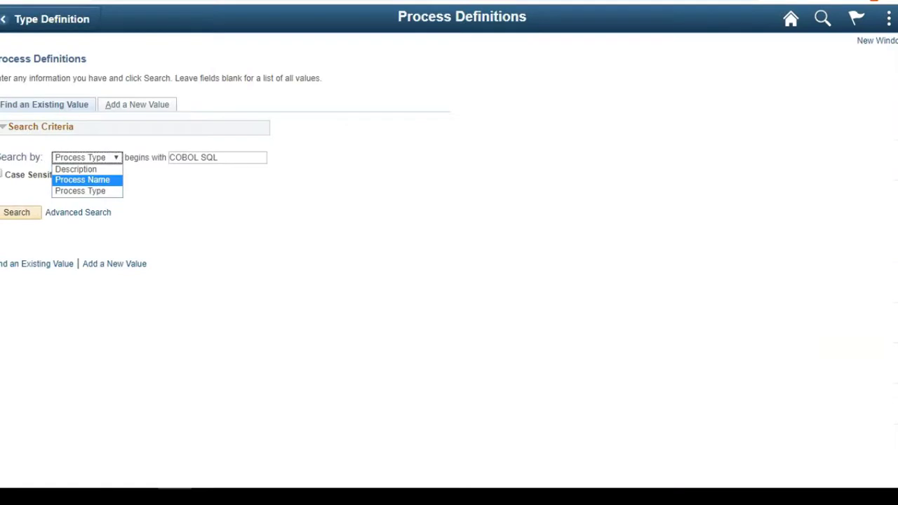
pyautogui.press('Return')
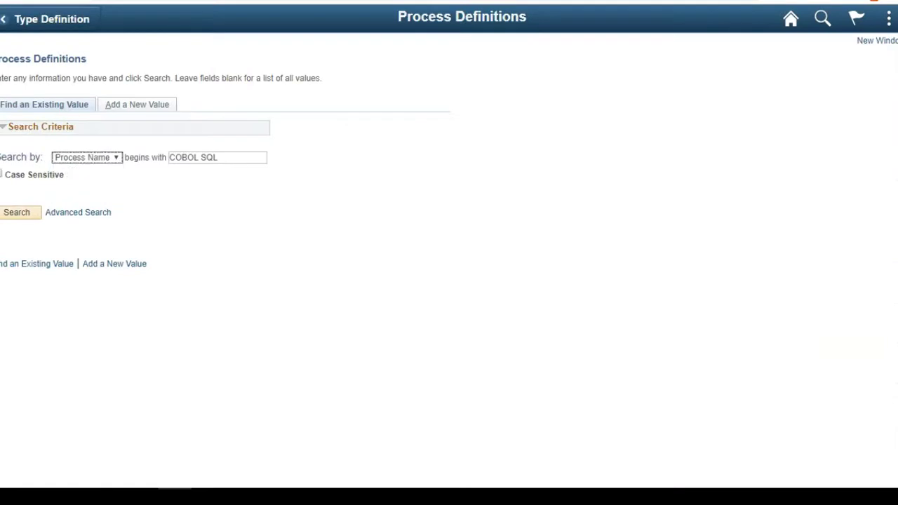
pyautogui.write('ptpdbtst')
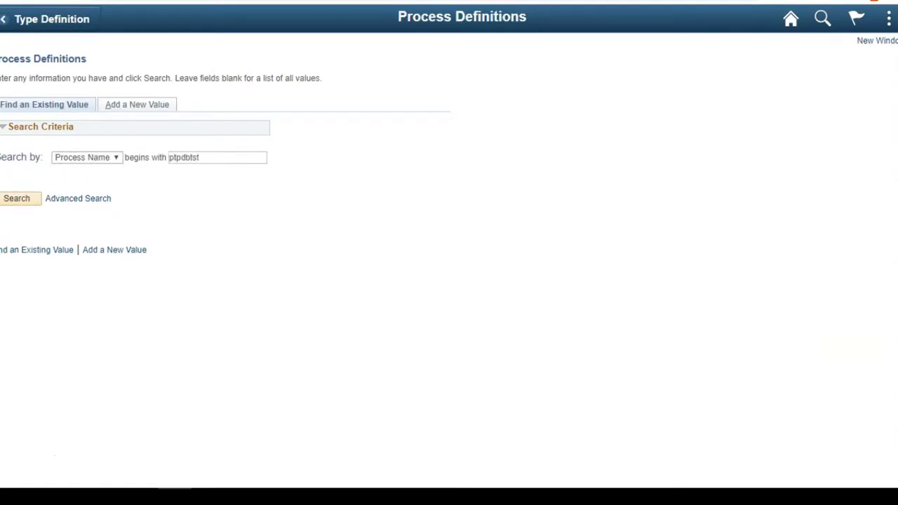
pyautogui.press('Return')
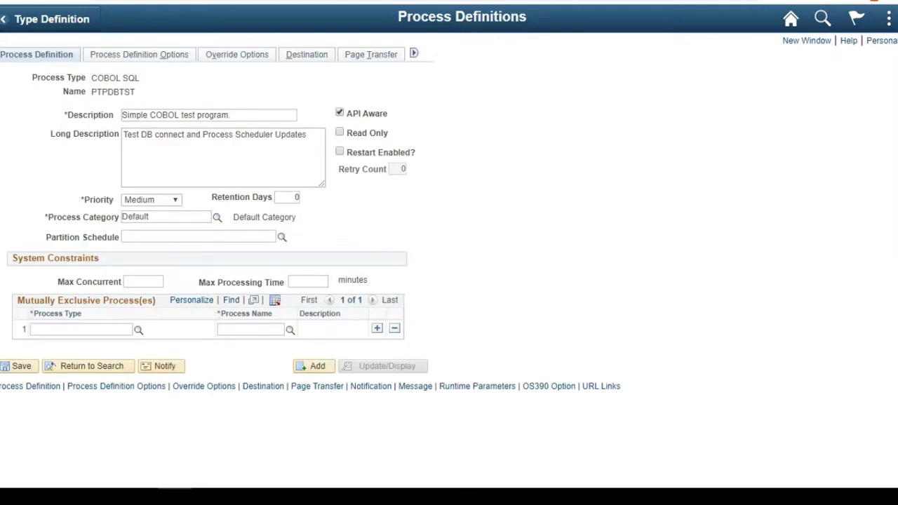
# - Open the process's override options, check the override parameter list through to its end, and save the definition
pyautogui.click(237, 55)
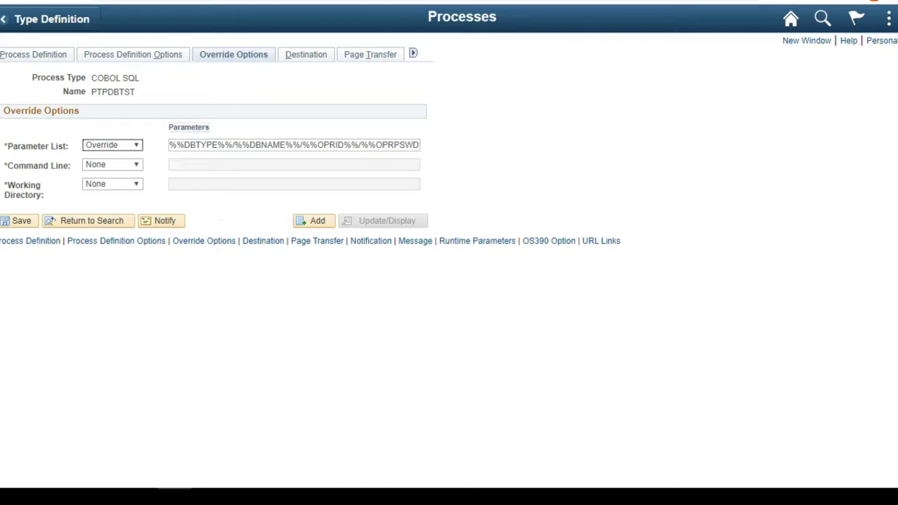
pyautogui.click(170, 145)
pyautogui.hotkey('ctrl', 'a')
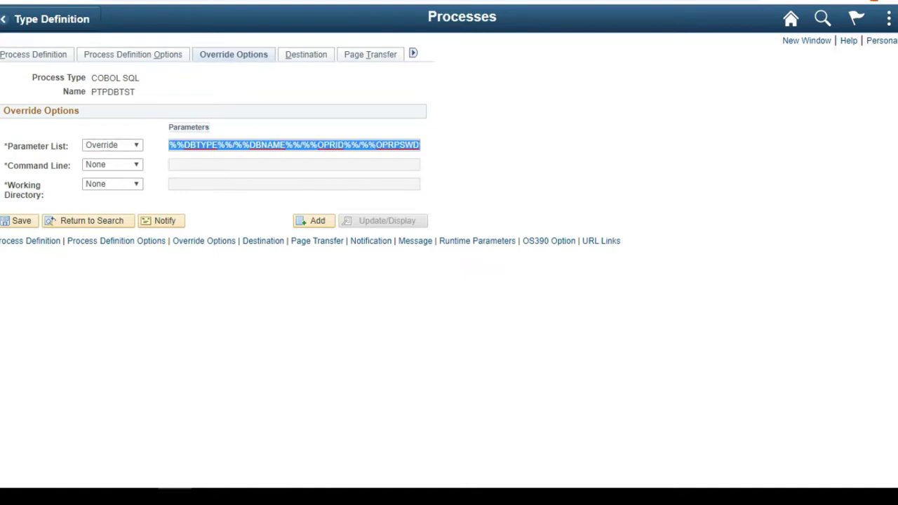
pyautogui.press('End')
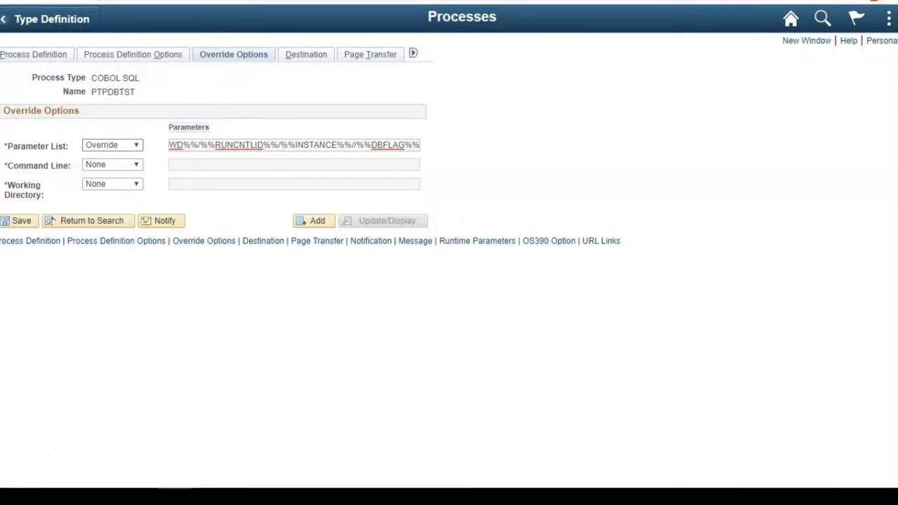
pyautogui.click(20, 221)
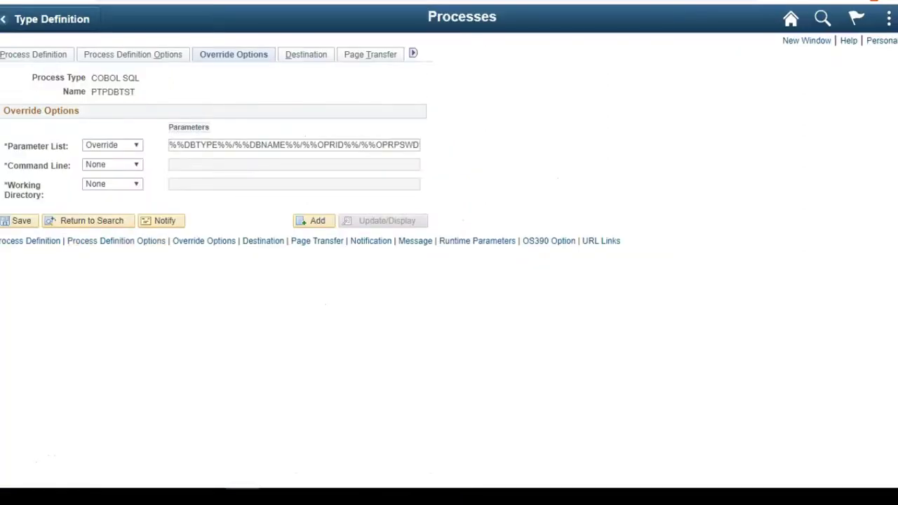
# - Insert 135 between the two slashes after %%INSTANCE%% in the override parameter list and save the process definition
pyautogui.click(235, 145)
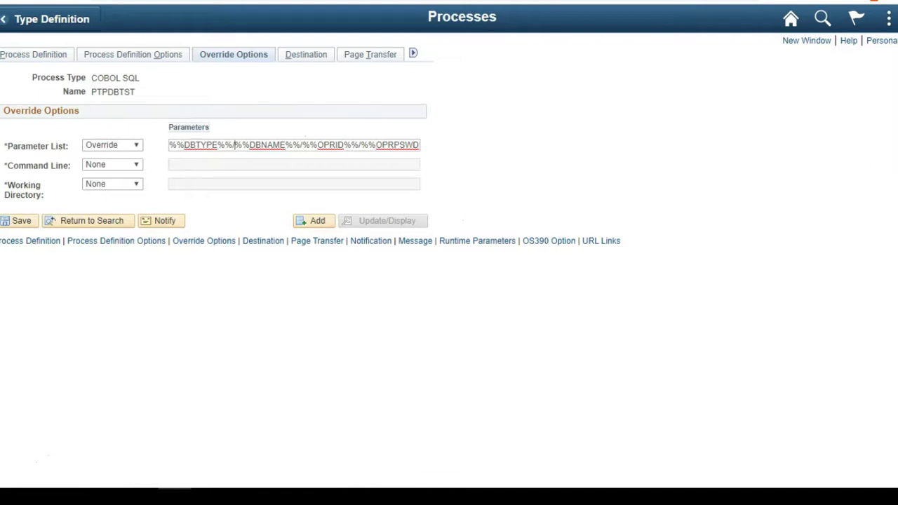
pyautogui.press('Right')
pyautogui.press('Right')
pyautogui.press('Right')
pyautogui.press('Right')
pyautogui.press('Right')
pyautogui.press('Right')
pyautogui.press('Right')
pyautogui.press('Right')
pyautogui.press('Right')
pyautogui.press('Right')
pyautogui.press('Right')
pyautogui.press('Right')
pyautogui.press('Right')
pyautogui.press('Right')
pyautogui.press('Right')
pyautogui.press('Right')
pyautogui.press('Right')
pyautogui.press('Right')
pyautogui.press('Right')
pyautogui.press('Right')
pyautogui.hotkey('ctrl', 'Right')
pyautogui.hotkey('ctrl', 'Right')
pyautogui.hotkey('ctrl', 'Right')
pyautogui.hotkey('ctrl', 'Right')
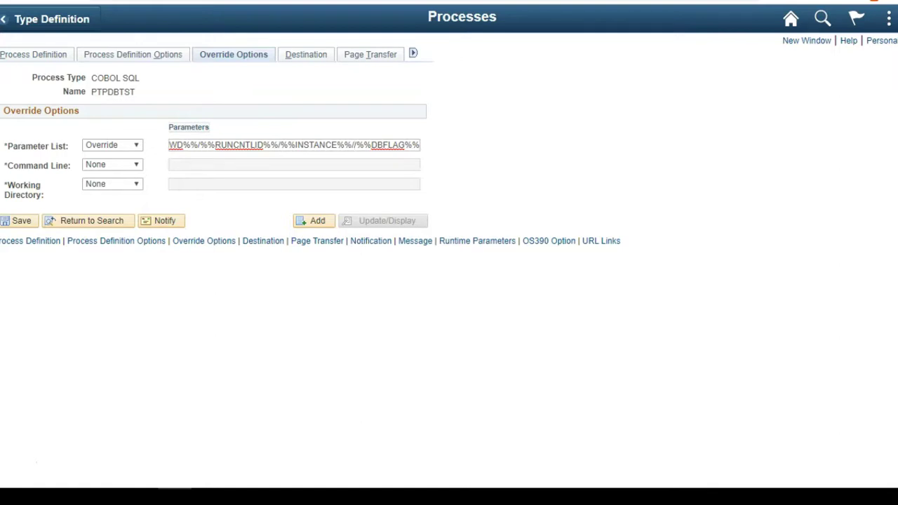
pyautogui.write('135')
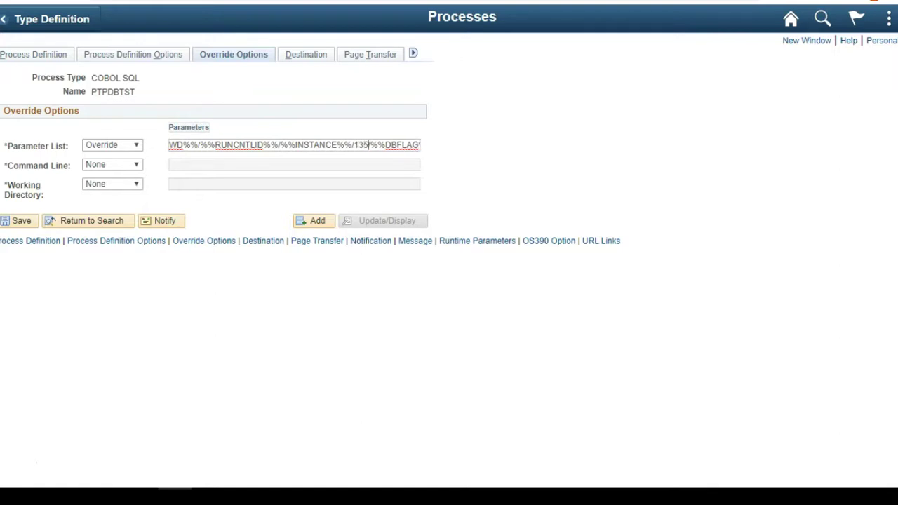
pyautogui.click(20, 221)
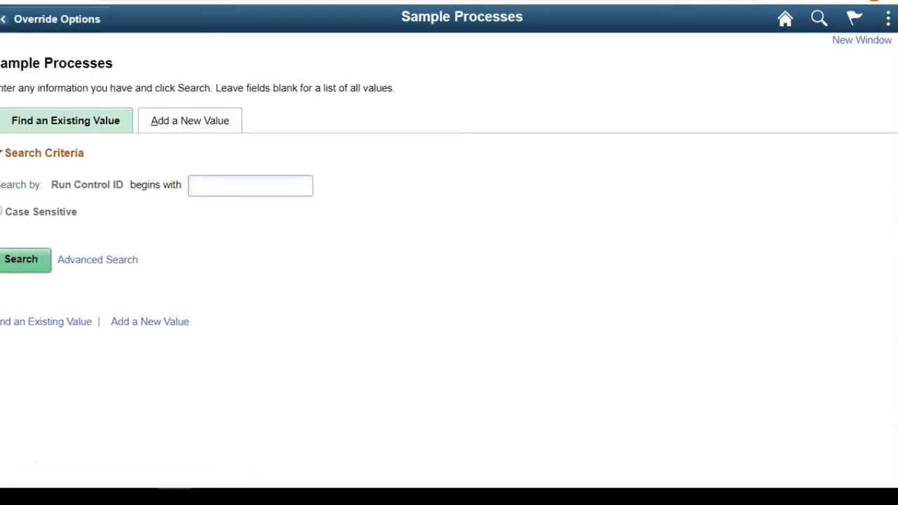
# - Open run control JJ in Sample Processes and start a process scheduler request for it
pyautogui.write('jj')
pyautogui.press('Return')
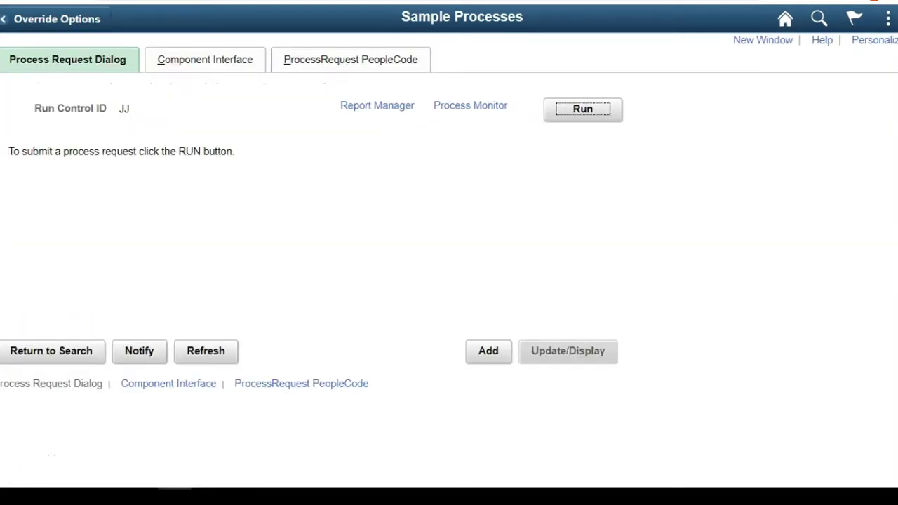
pyautogui.press('Return')
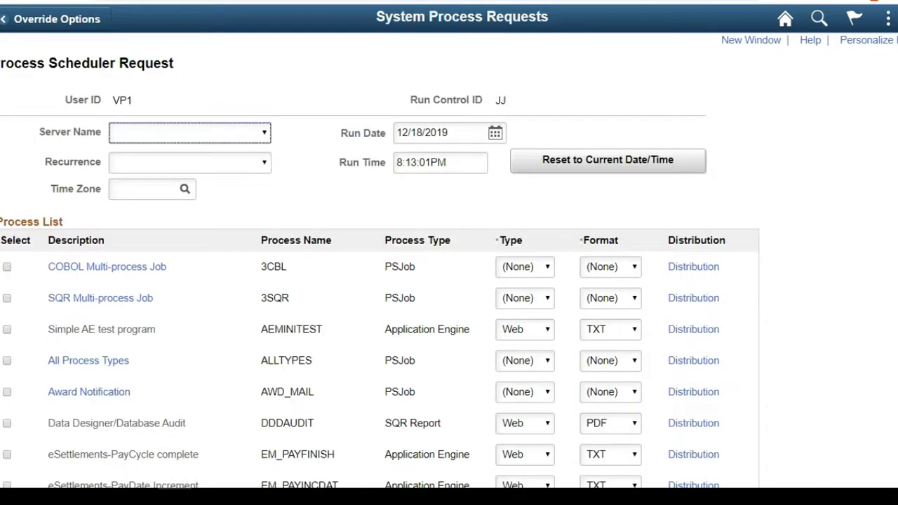
# - Select the Simple COBOL test program PTPDBTST in the process list and submit the request
pyautogui.scroll(-5, 379, 439)
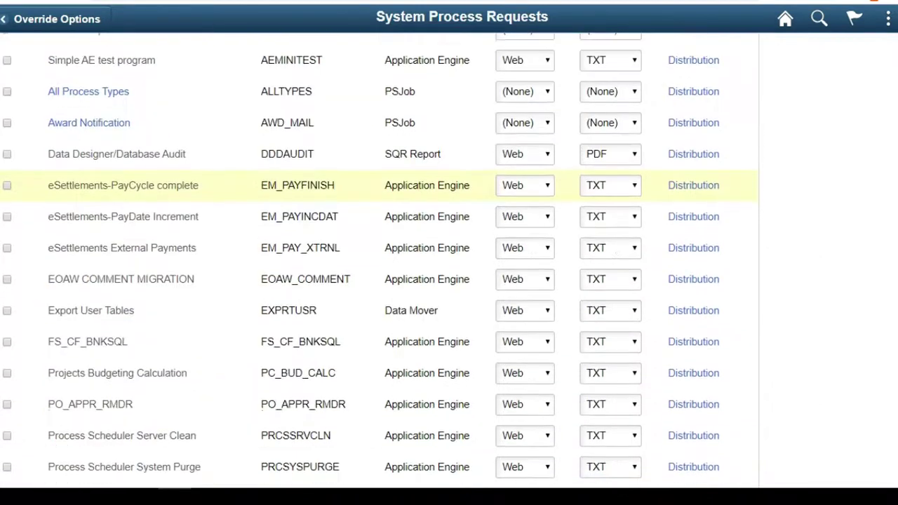
pyautogui.scroll(-10, 375, 259)
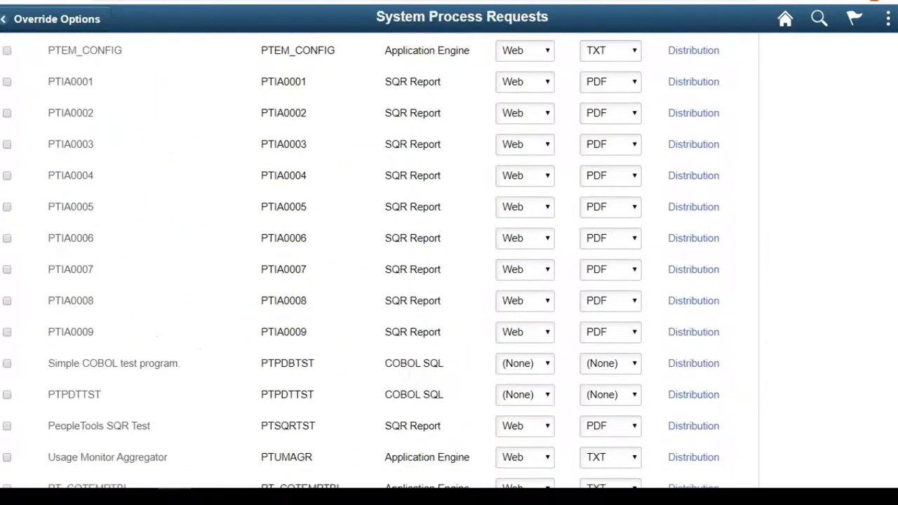
pyautogui.click(7, 164)
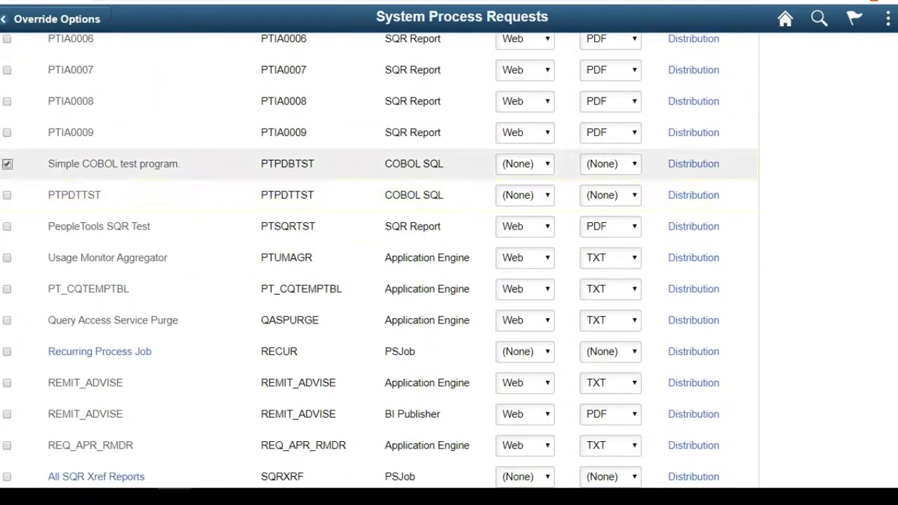
pyautogui.scroll(-5, 378, 382)
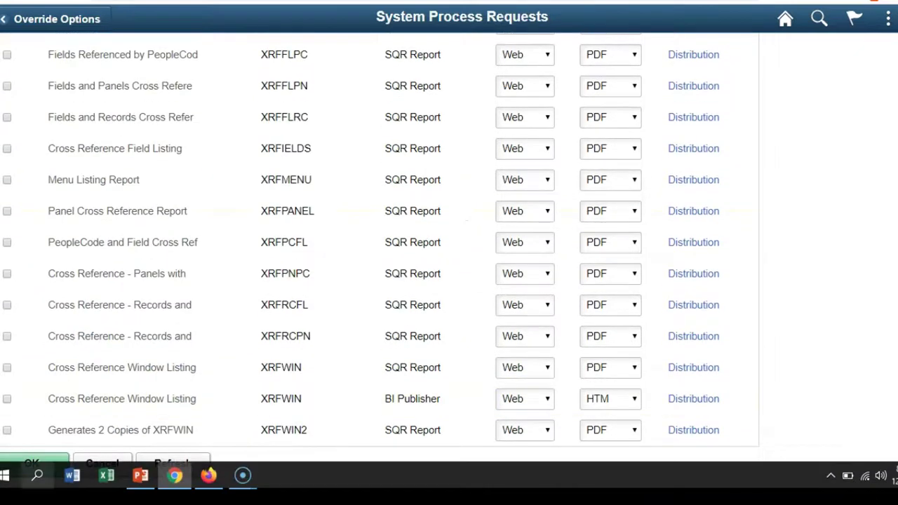
pyautogui.click(32, 464)
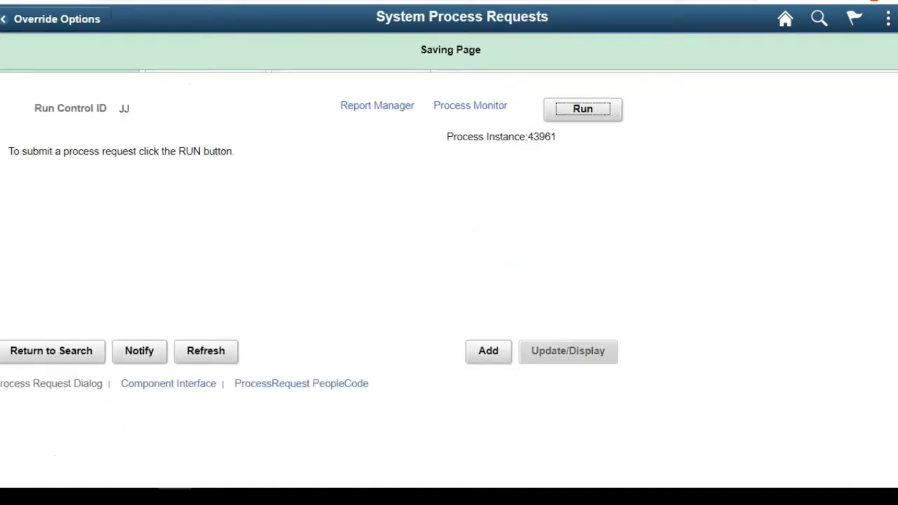
# - Refresh the process list in Process Monitor and open the details of the newest PTPDBTST run
pyautogui.click(470, 105)
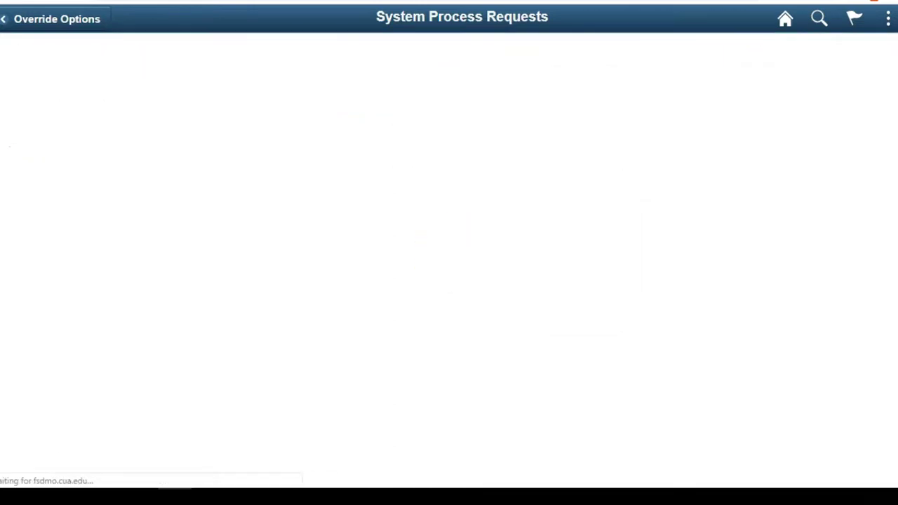
pyautogui.click(698, 134)
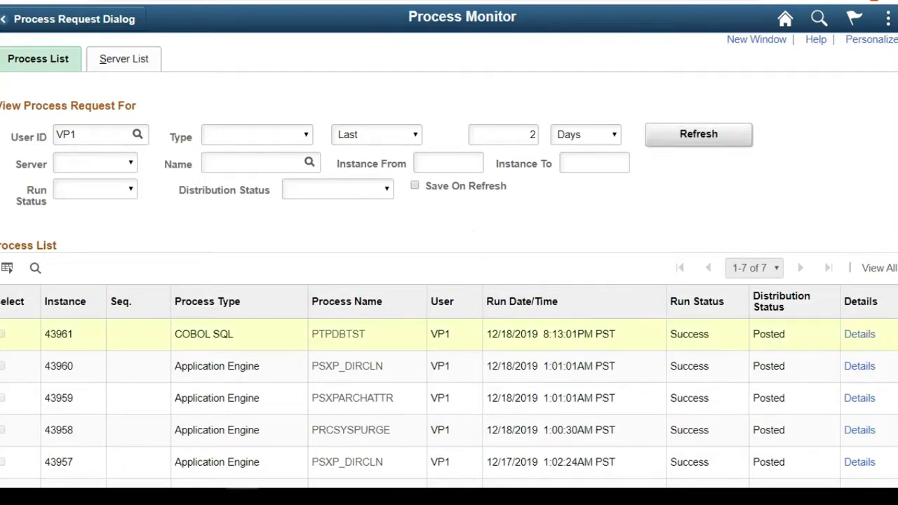
pyautogui.click(859, 334)
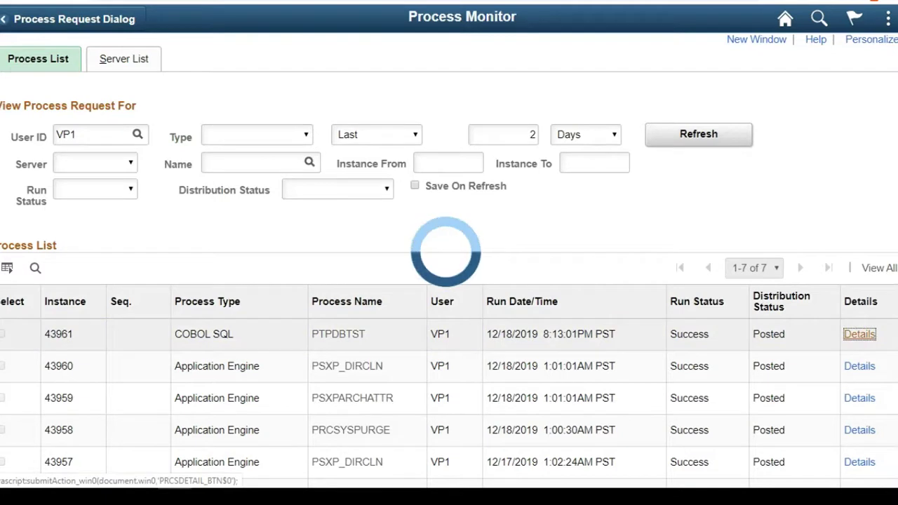
# - Open the trace file cobsql_43961.trc from the run's logs and examine its SQL statements and batch timing statistics
pyautogui.click(375, 451)
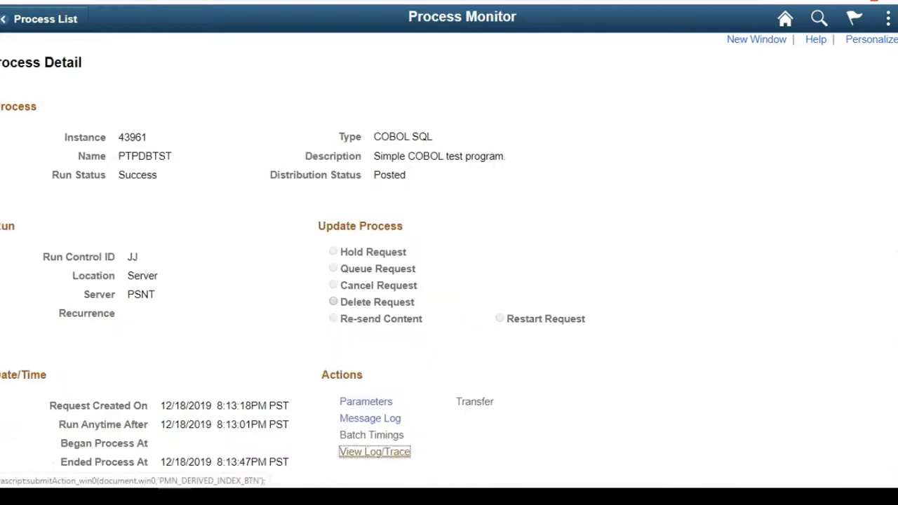
pyautogui.click(35, 391)
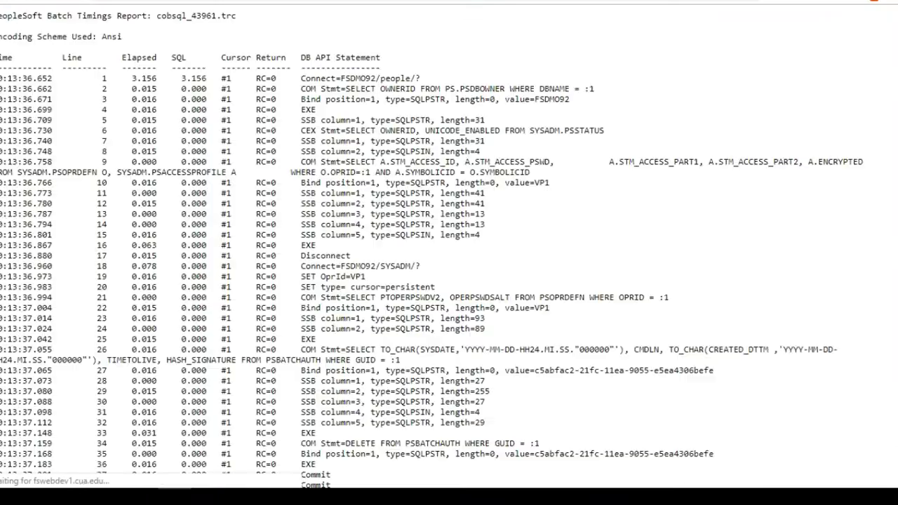
pyautogui.scroll(-8, 448, 250)
pyautogui.scroll(2, 449, 249)
pyautogui.scroll(-2, 449, 250)
pyautogui.scroll(1, 449, 249)
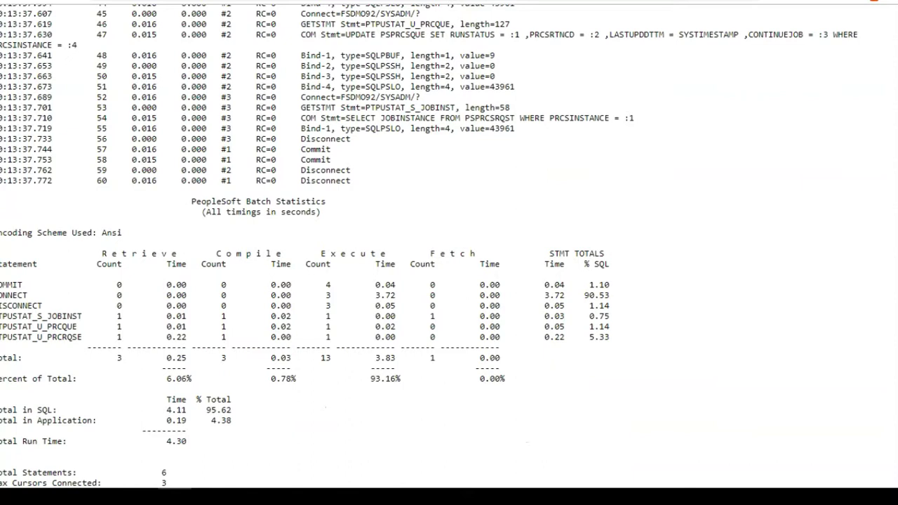
pyautogui.scroll(4, 449, 250)
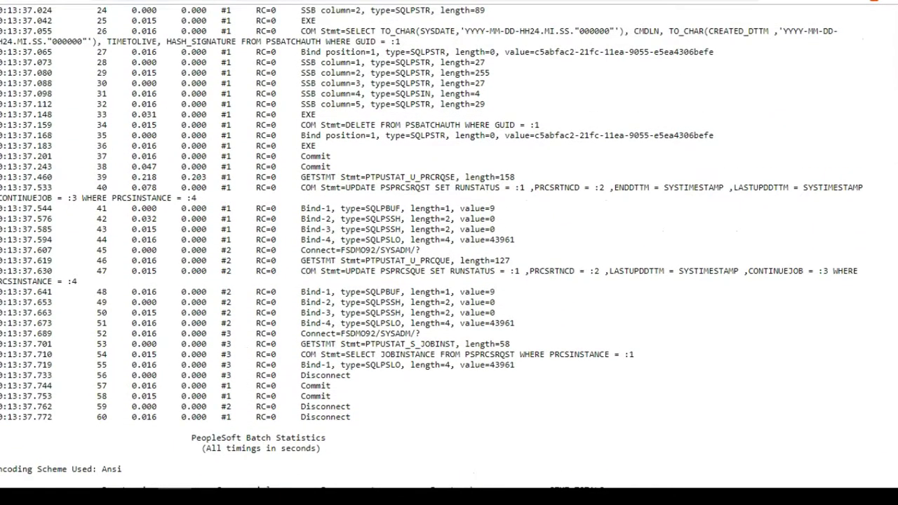
pyautogui.scroll(5, 449, 250)
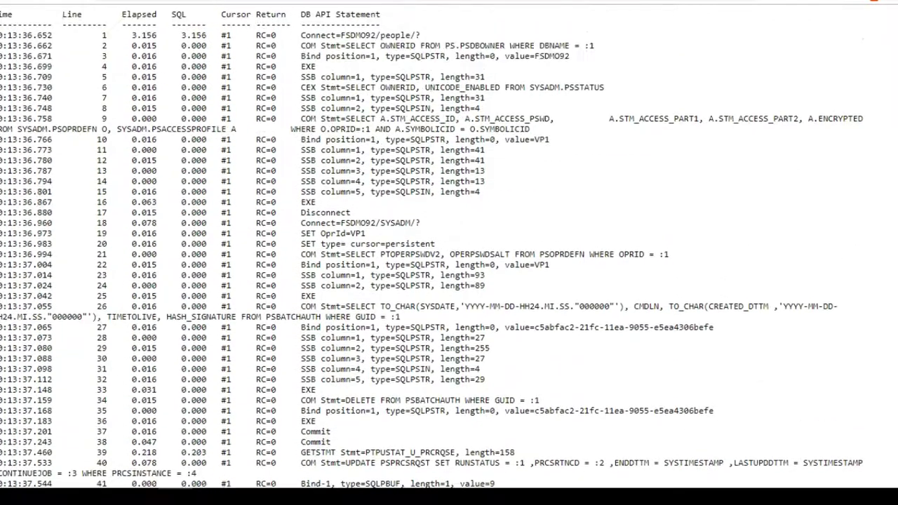